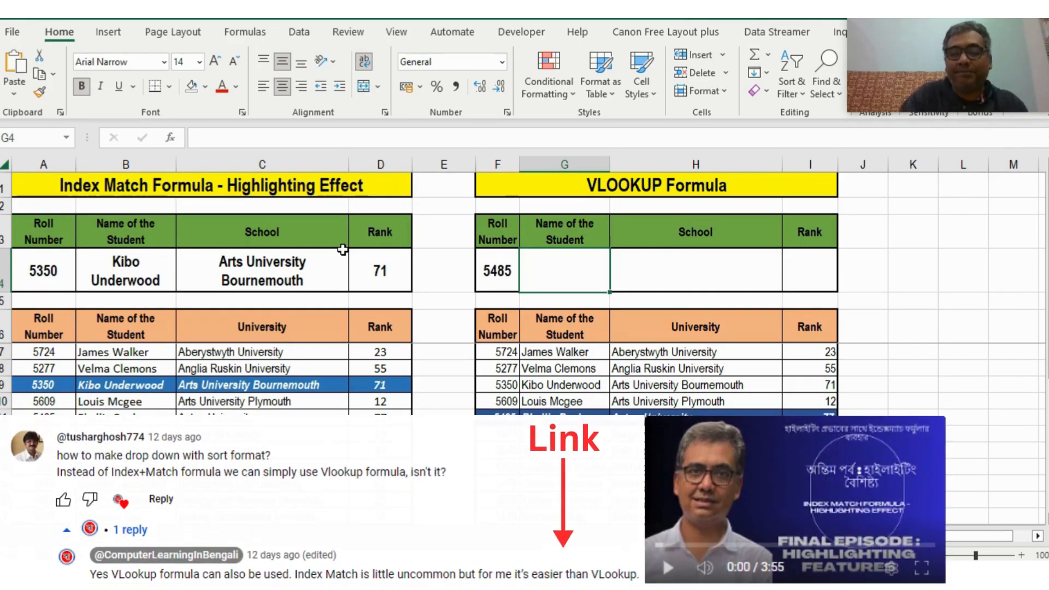
# Step: Start a VLOOKUP formula in G4 with F4 as the lookup value and F7:I24 as the table range
pyautogui.write('=')
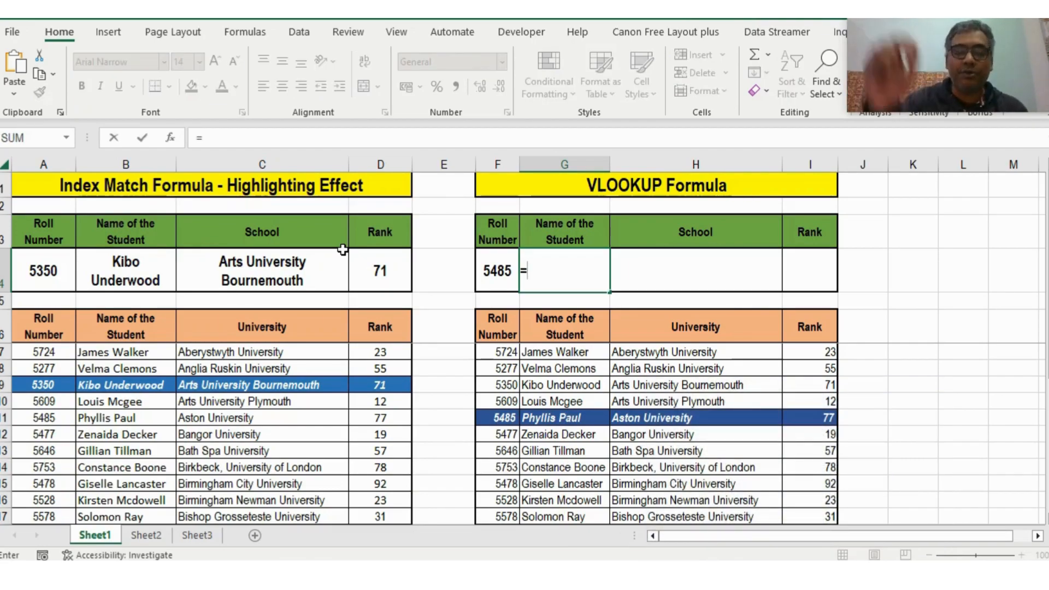
pyautogui.write('vlookup(')
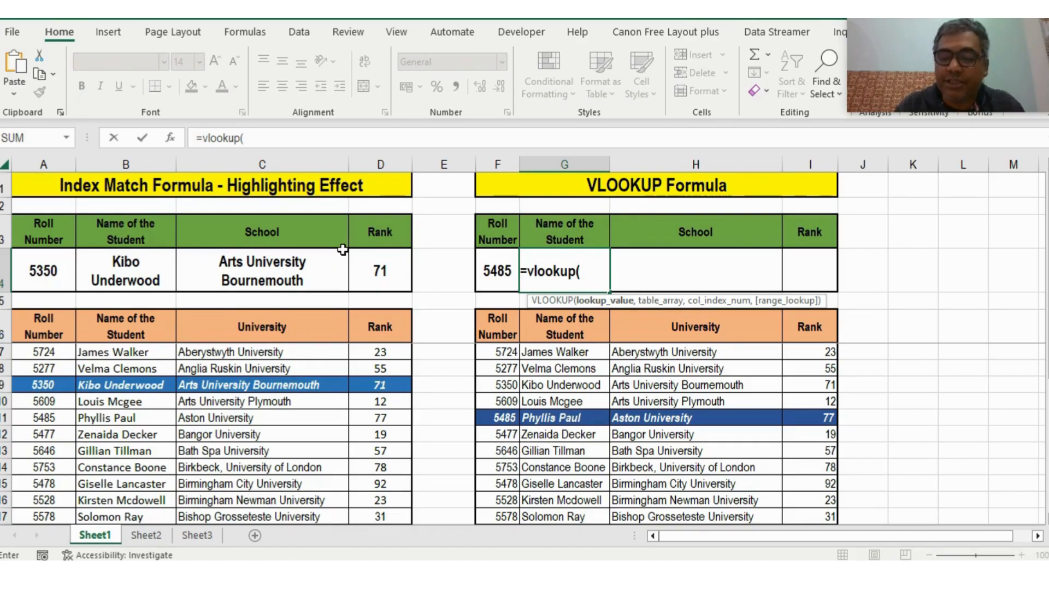
pyautogui.press('Left')
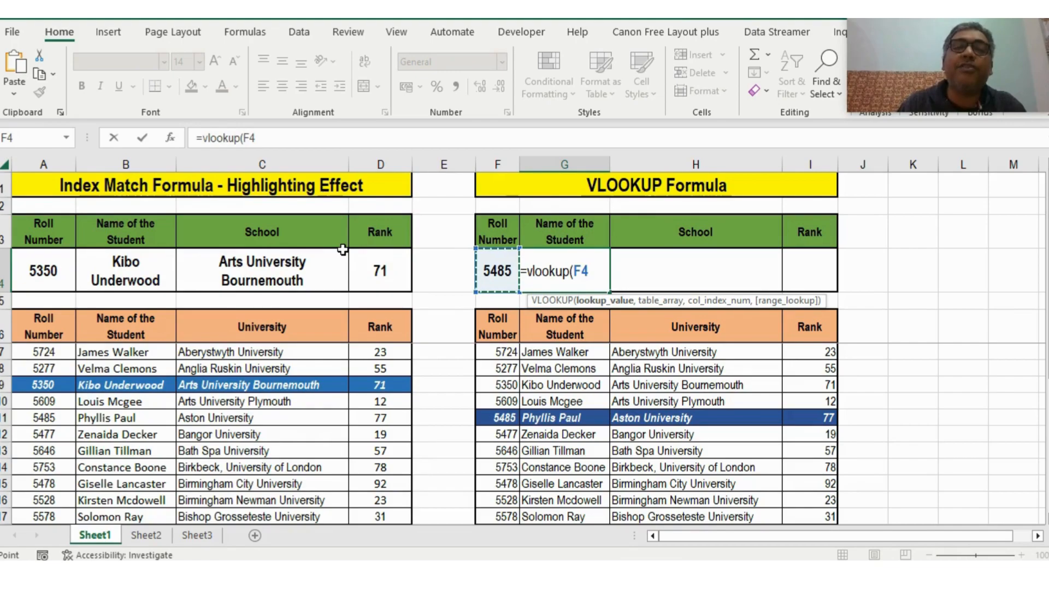
pyautogui.write(',')
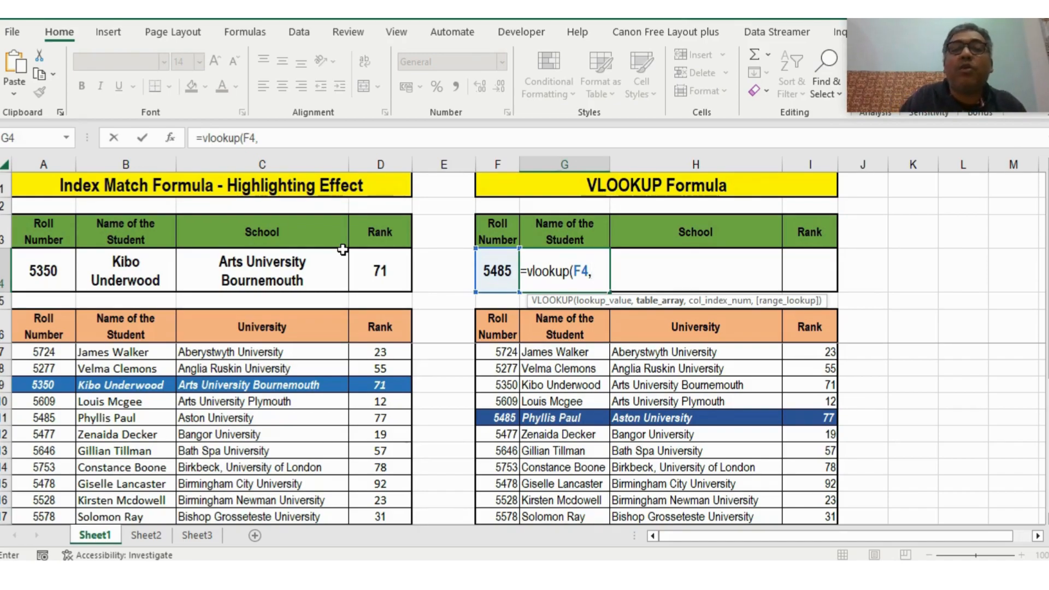
pyautogui.press('Down')
pyautogui.press('Down')
pyautogui.press('Down')
pyautogui.press('Left')
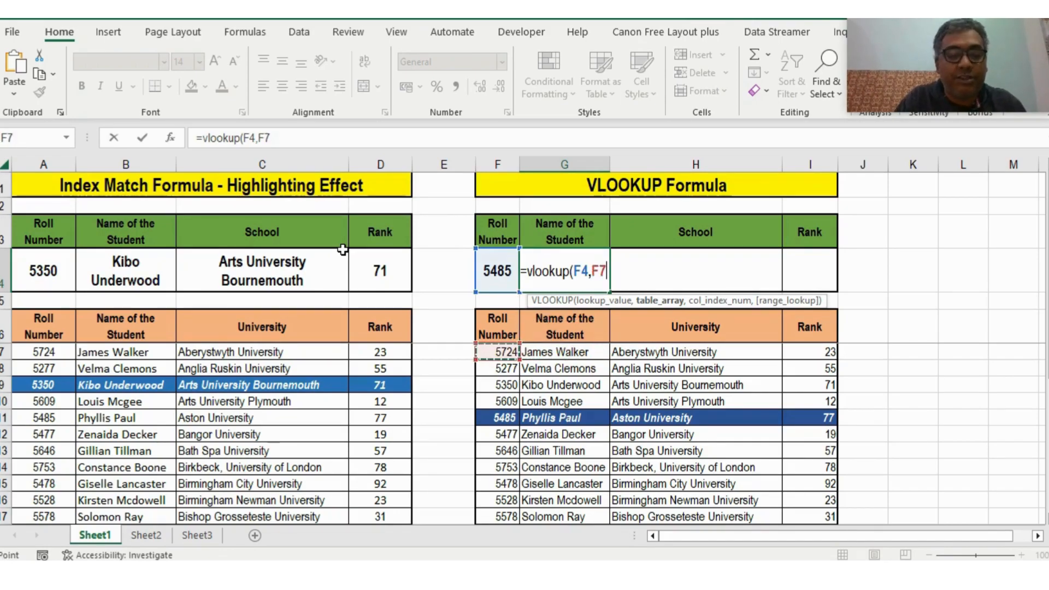
pyautogui.hotkey('shift', 'Right')
pyautogui.hotkey('shift', 'Right')
pyautogui.hotkey('shift', 'Right')
pyautogui.hotkey('ctrl', 'shift', 'Down')
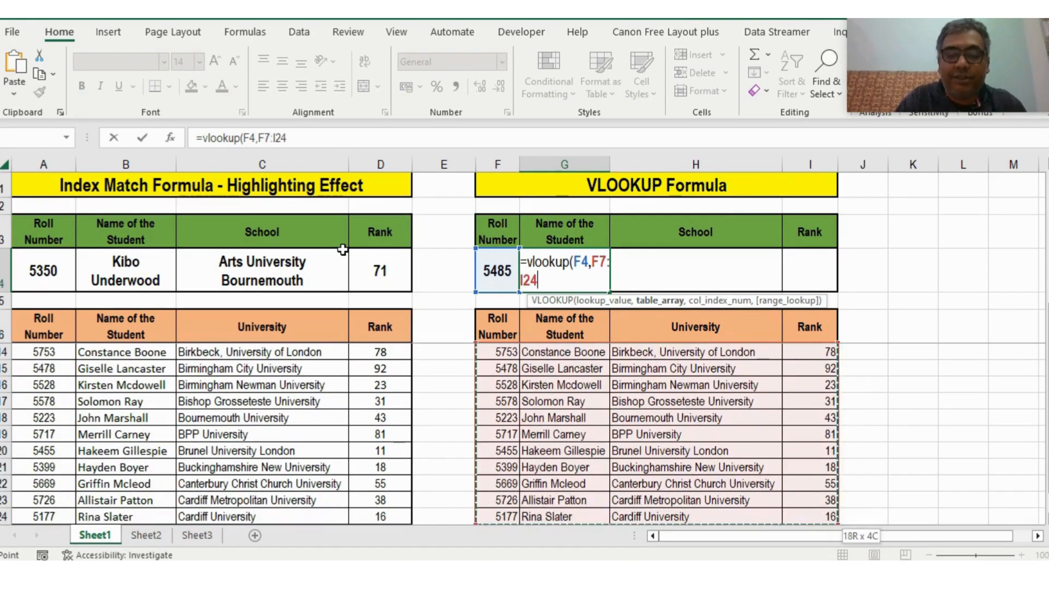
# Step: Complete the student name formula in G4 with column index 2 and FALSE for an exact match
pyautogui.write(',')
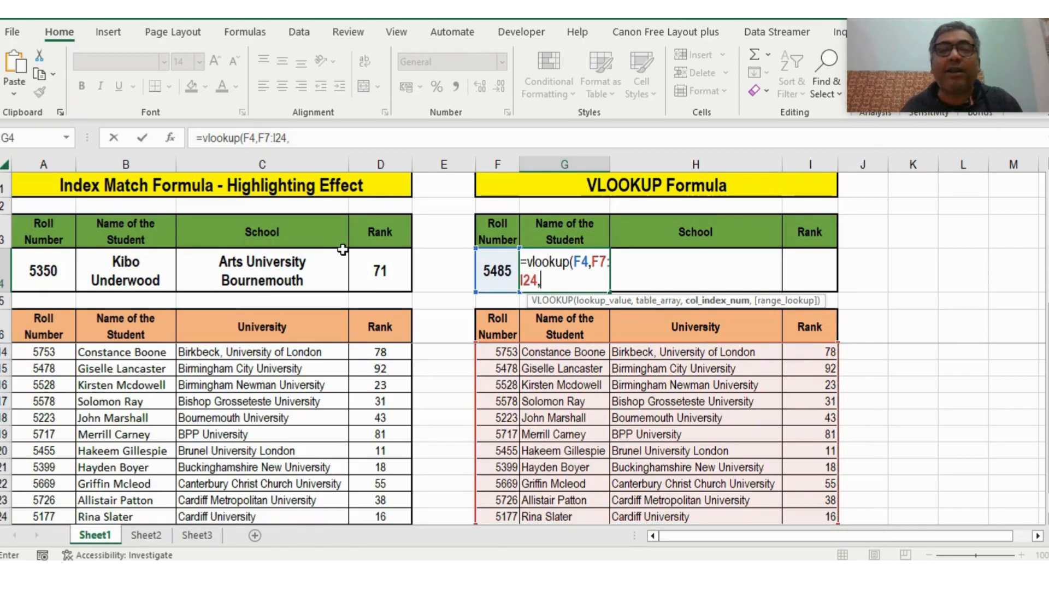
pyautogui.scroll(2, 596, 326)
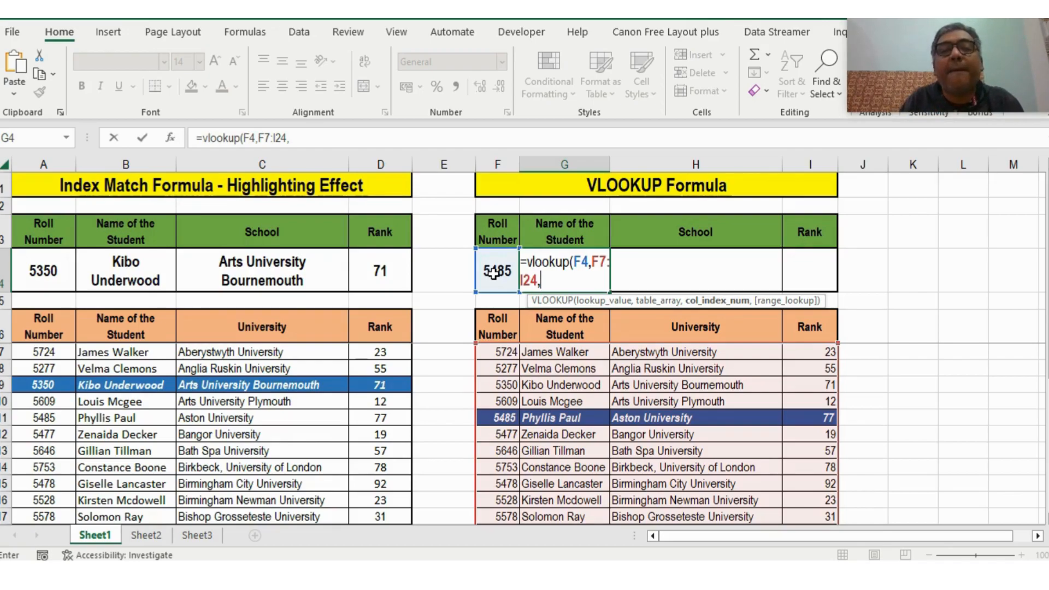
pyautogui.write('2,')
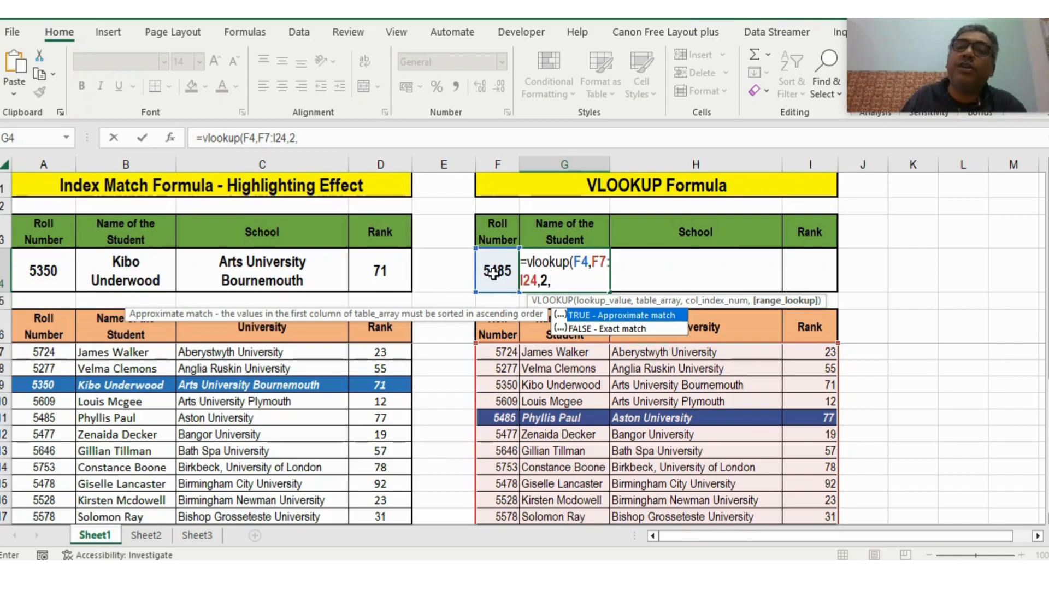
pyautogui.write('FAL')
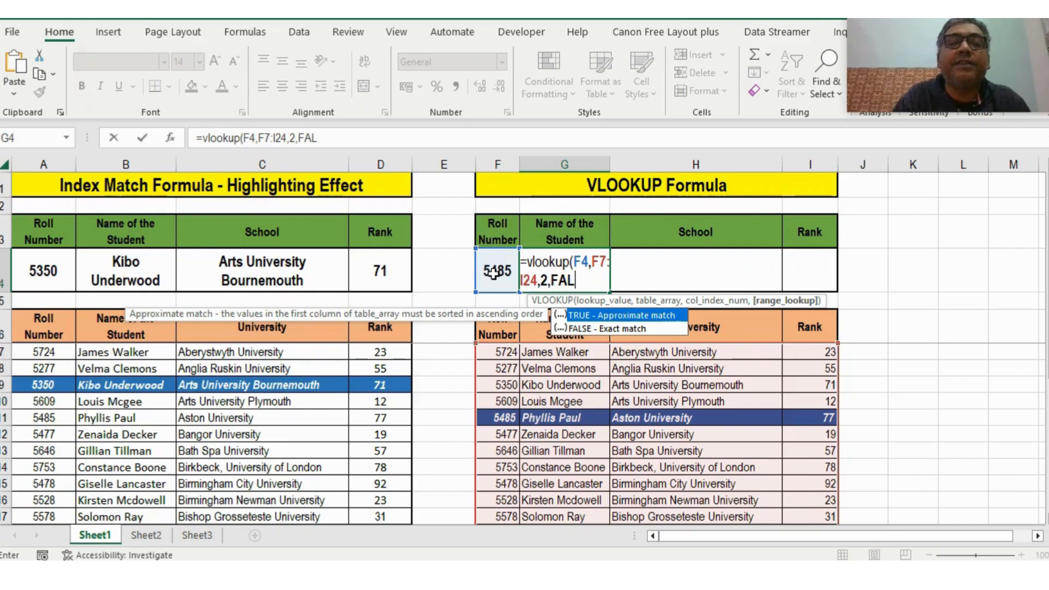
pyautogui.write('SE')
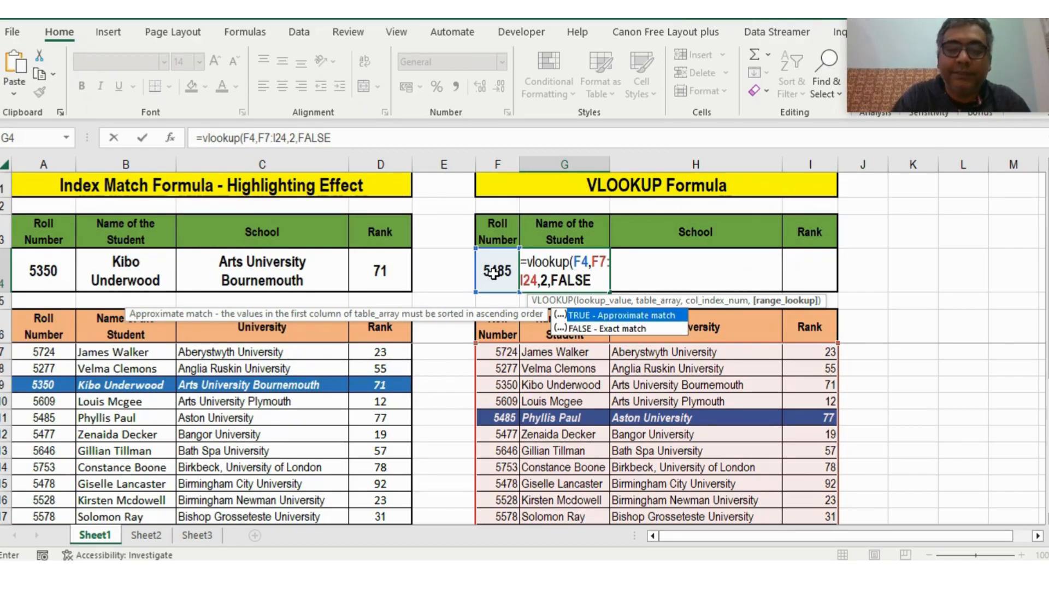
pyautogui.write(')')
pyautogui.press('Return')
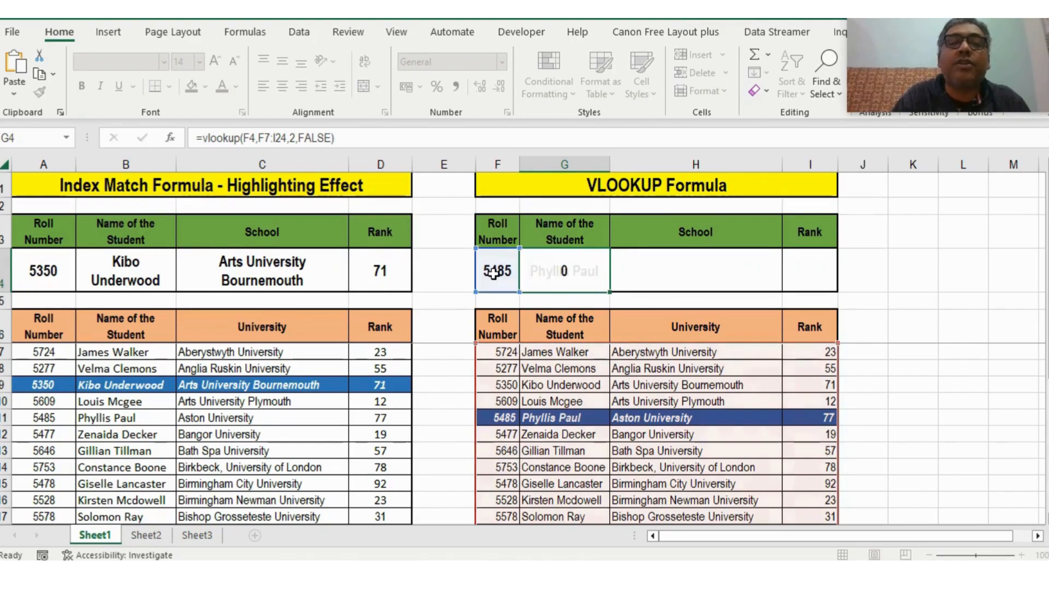
pyautogui.press('Up')
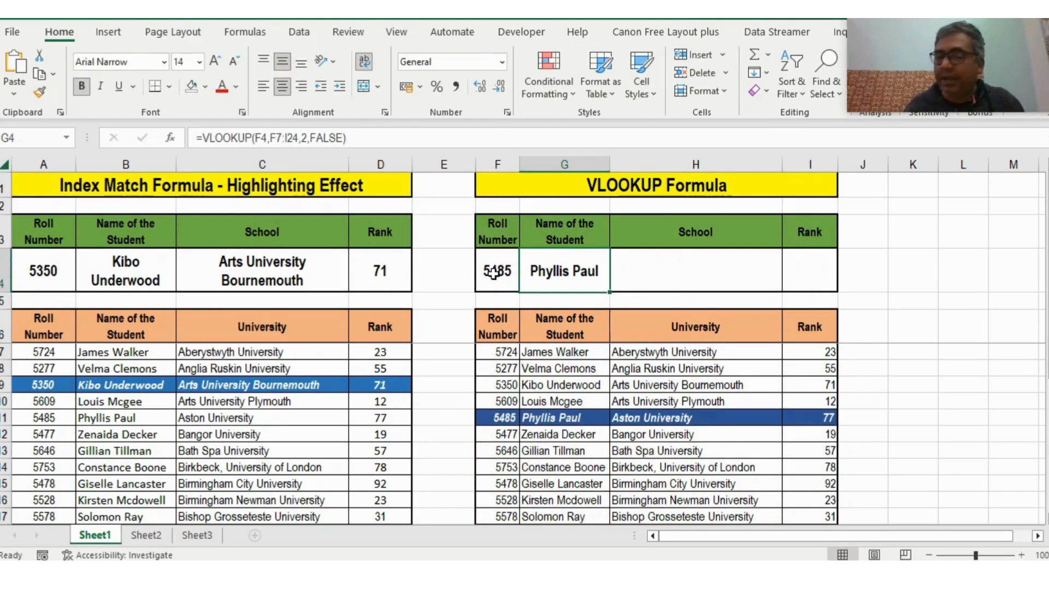
# Step: Choose the same roll number in F4 as in A4 and check the student name formula in G4
pyautogui.click(494, 274)
pyautogui.click(526, 284)
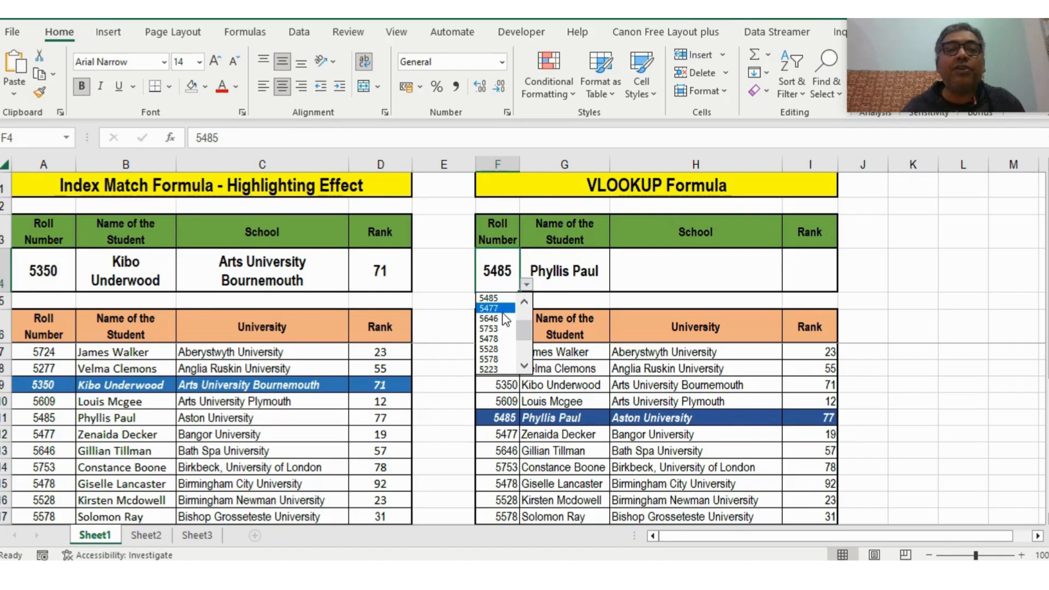
pyautogui.click(523, 303)
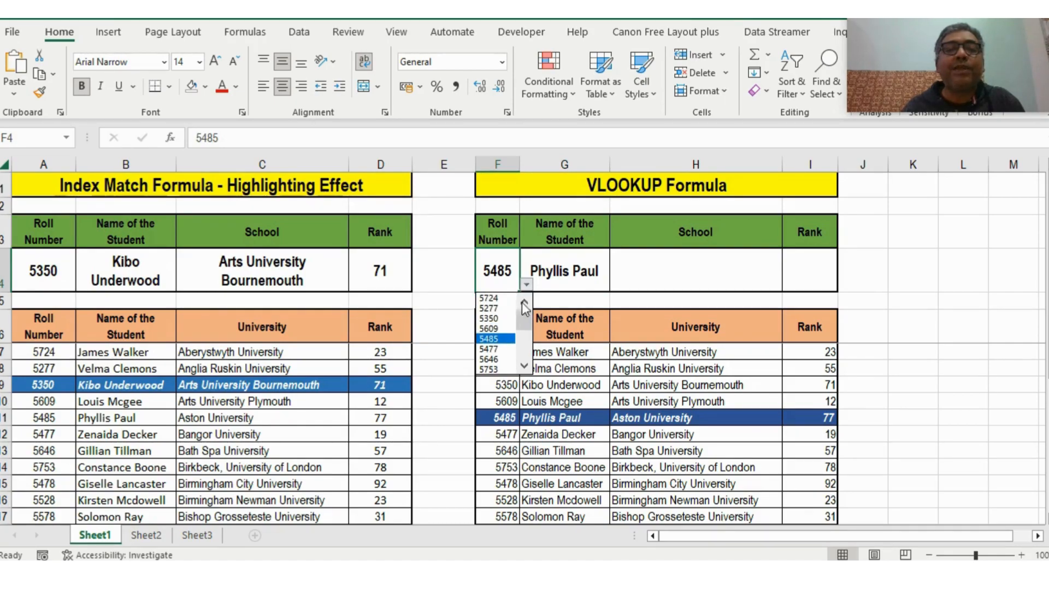
pyautogui.click(491, 318)
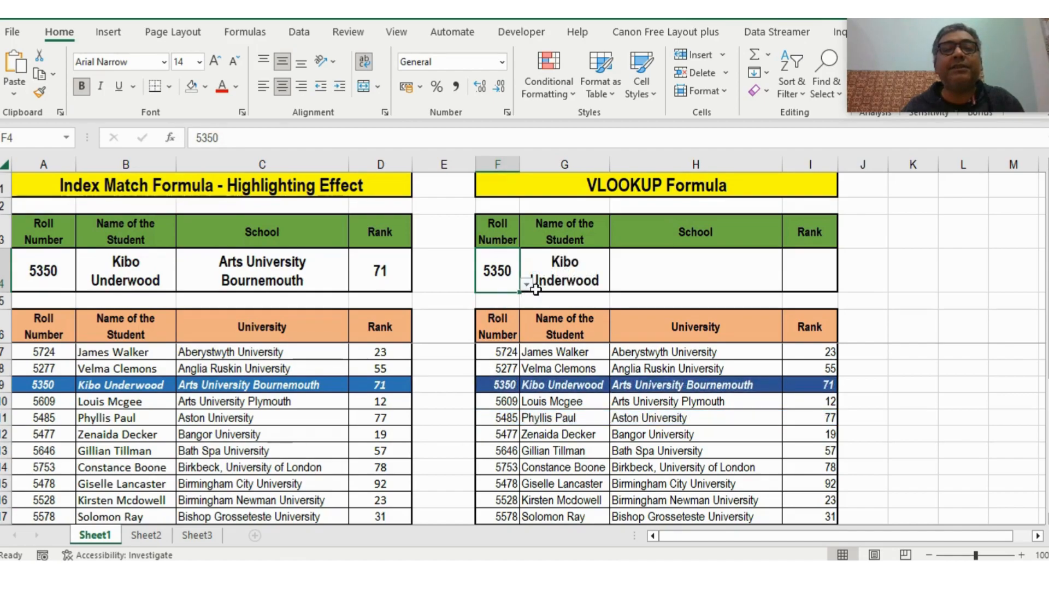
pyautogui.click(559, 269)
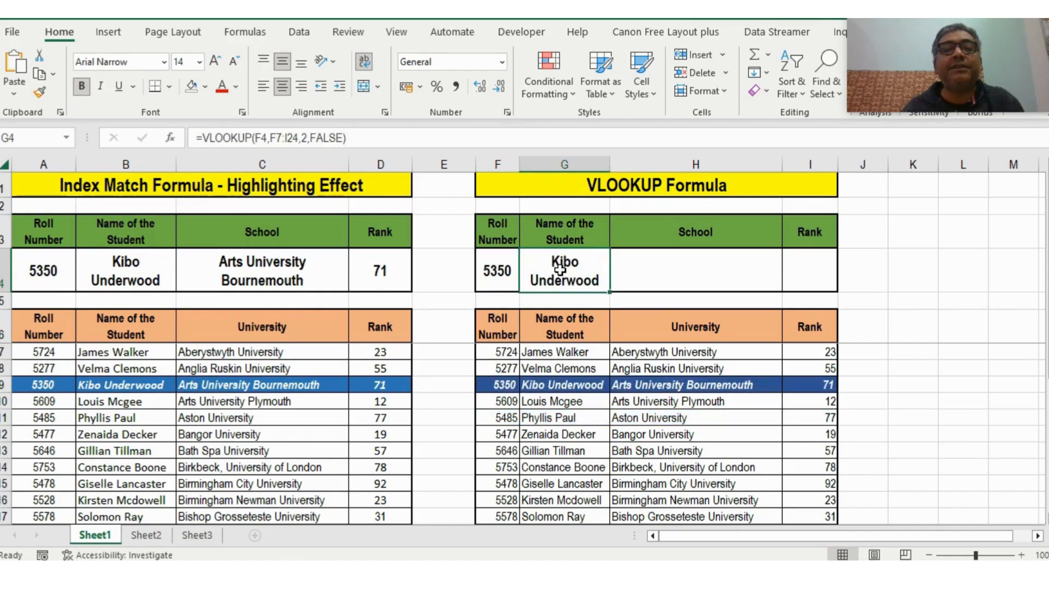
# Step: Enter a VLOOKUP formula in School cell H4 using F4, table range F7:I24, column index 2 and FALSE
pyautogui.click(688, 268)
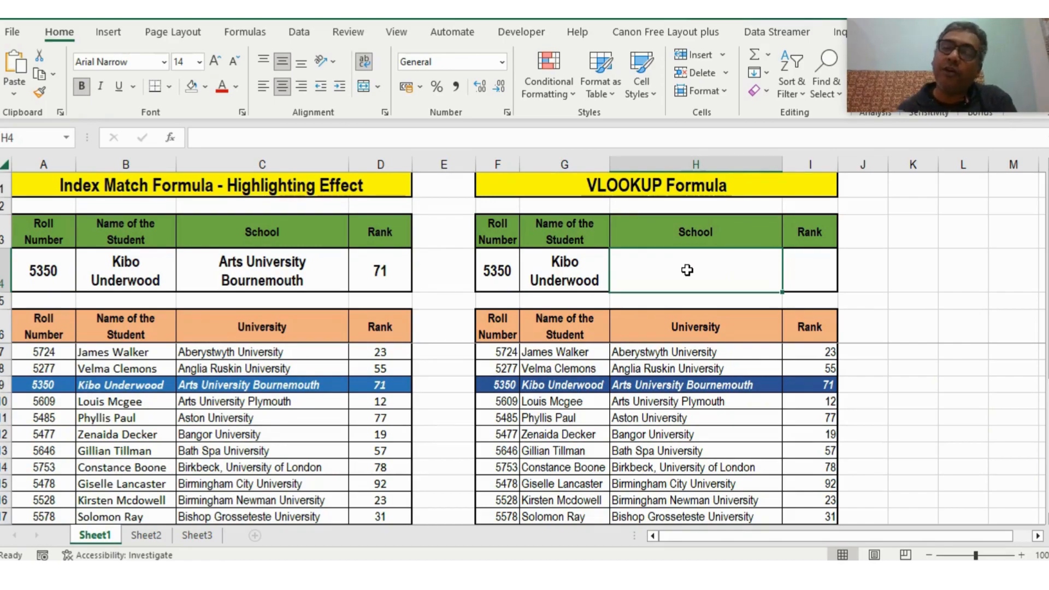
pyautogui.write('=v')
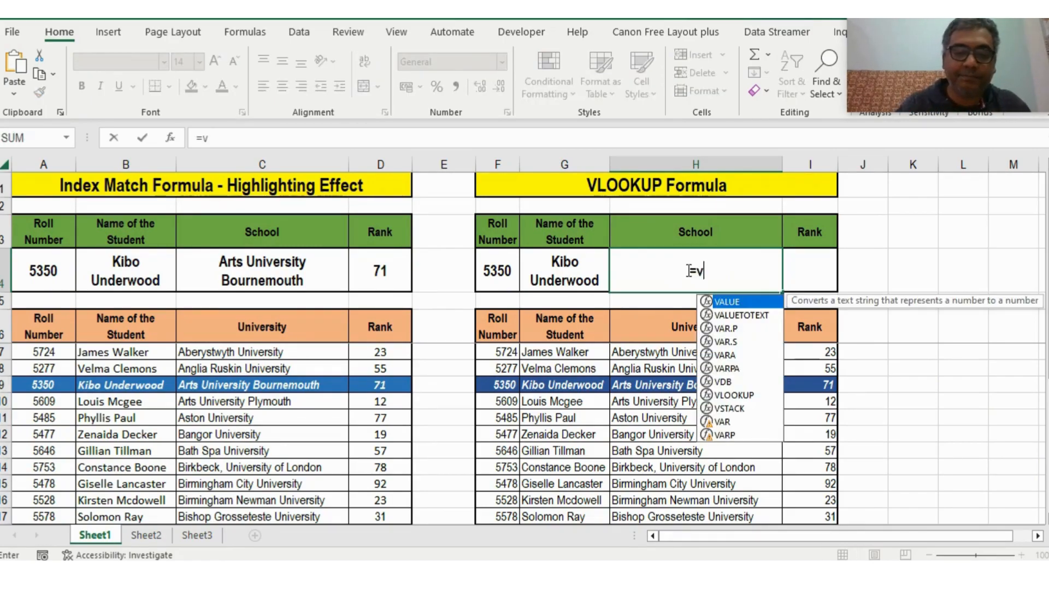
pyautogui.write('lookup(')
pyautogui.click(492, 271)
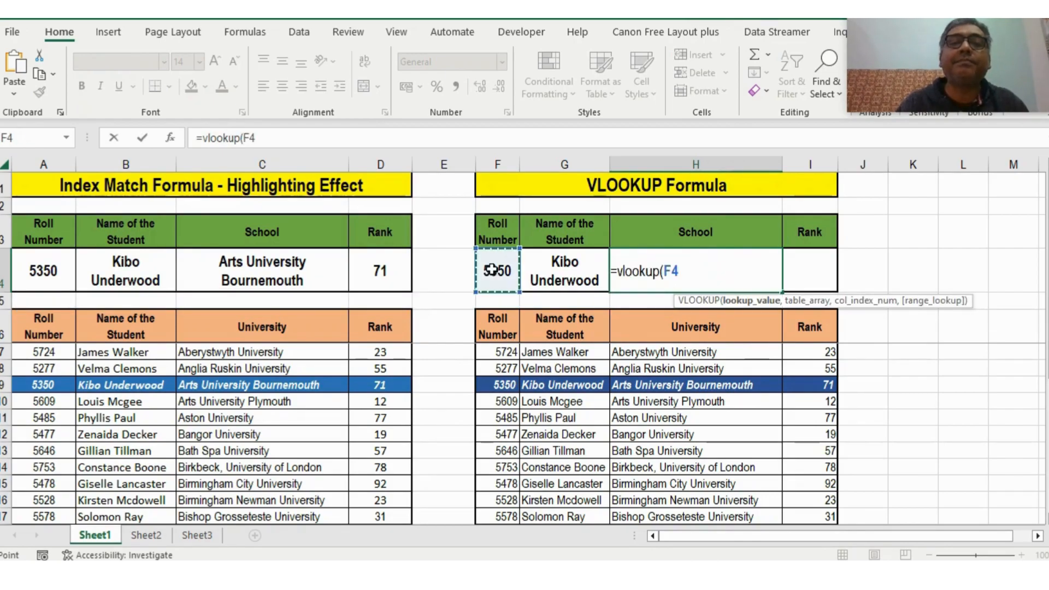
pyautogui.write(',')
pyautogui.click(506, 352)
pyautogui.hotkey('ctrl', 'shift', 'Right')
pyautogui.hotkey('ctrl', 'shift', 'Down')
pyautogui.write(',2')
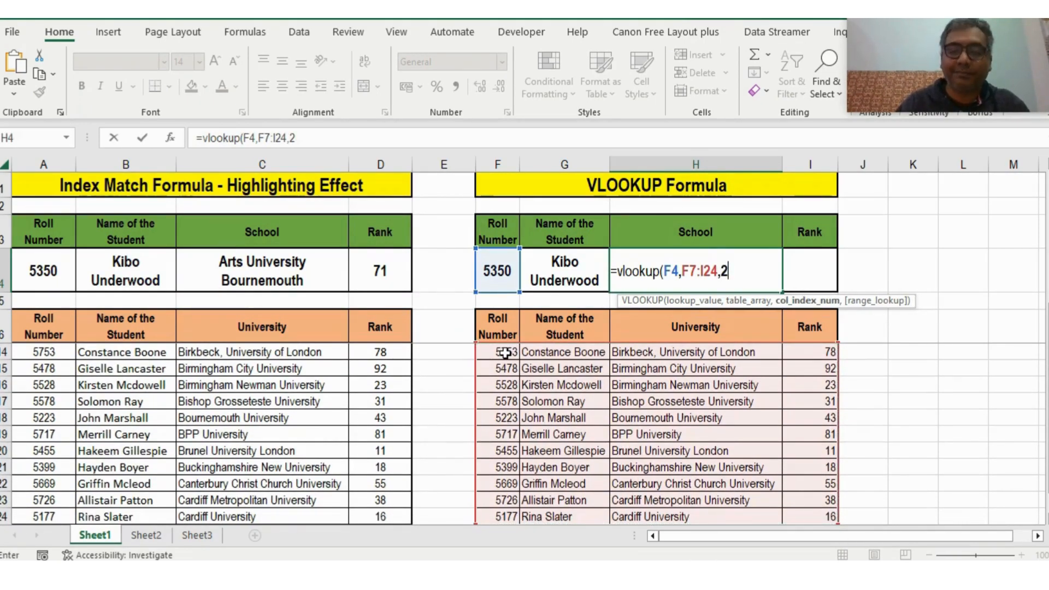
pyautogui.write(',FALSE')
pyautogui.press('Tab')
# Step: Start a VLOOKUP formula in Rank cell I4 with F4 as the lookup value and F7:I24 as the table range
pyautogui.write('=vlookup')
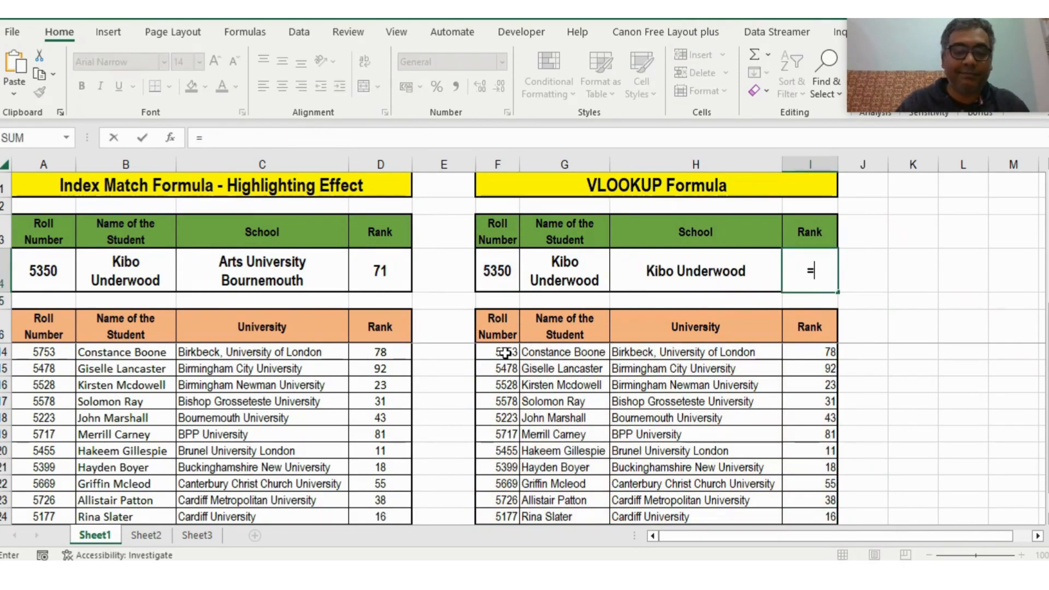
pyautogui.write('(')
pyautogui.press('Left')
pyautogui.press('Left')
pyautogui.press('Left')
pyautogui.write(',')
pyautogui.press('Down')
pyautogui.press('Down')
pyautogui.press('Down')
pyautogui.press('Left')
pyautogui.press('Left')
pyautogui.press('Left')
pyautogui.hotkey('shift', 'Right')
pyautogui.hotkey('shift', 'Right')
pyautogui.hotkey('shift', 'Right')
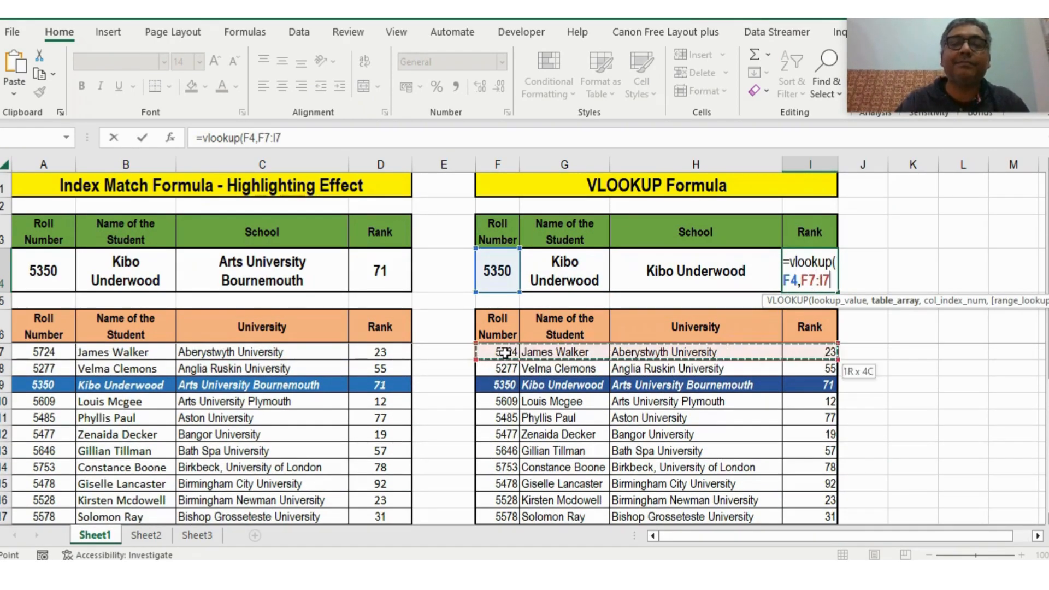
pyautogui.hotkey('ctrl', 'shift', 'Down')
# Step: Complete the Rank formula in I4 with column index 2 and FALSE for an exact match
pyautogui.write(',')
pyautogui.write('24,2')
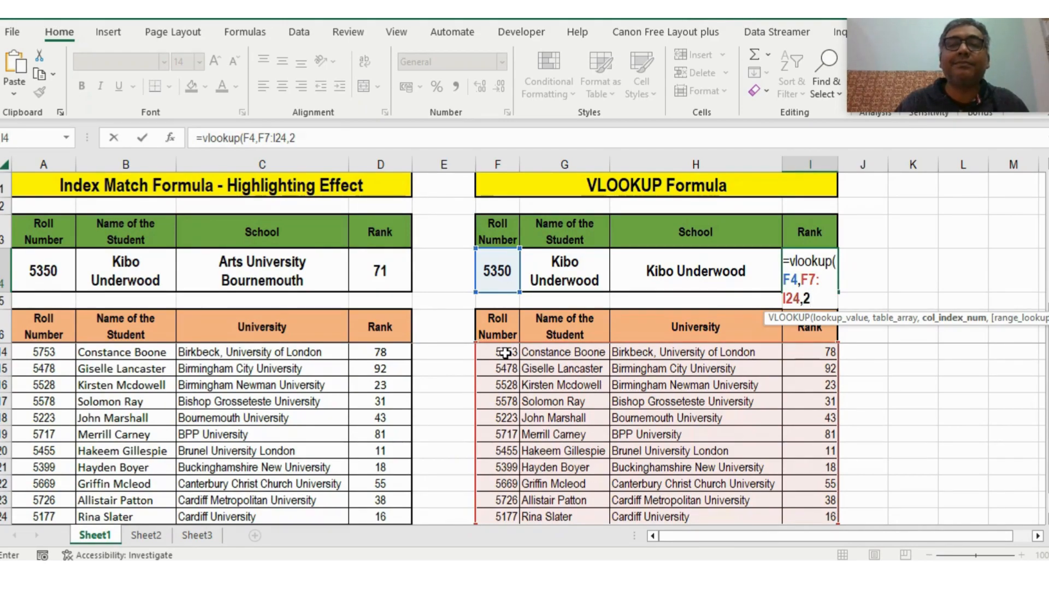
pyautogui.write(',Fa')
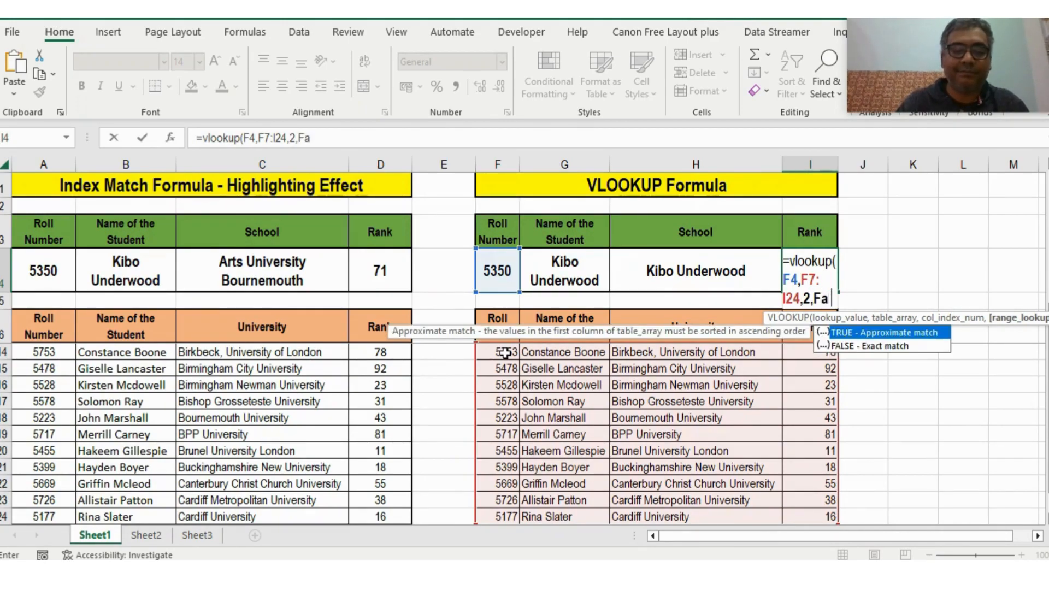
pyautogui.write('lse)')
pyautogui.press('Return')
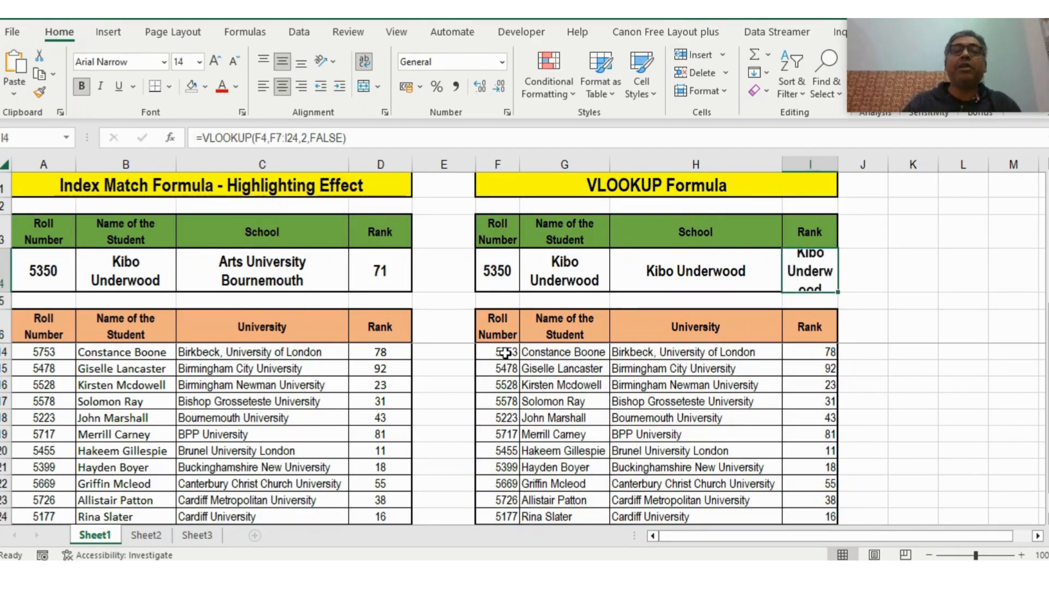
# Step: Review the formulas in H4 and I4, and go through the data table's columns from Roll Number to University
pyautogui.press('Left')
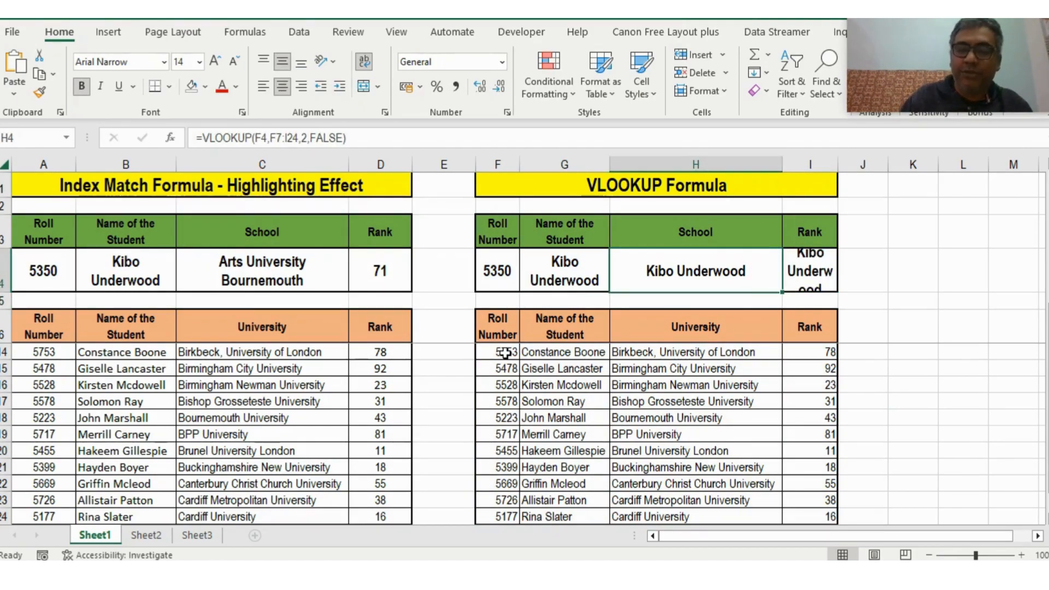
pyautogui.hotkey('shift', 'Right')
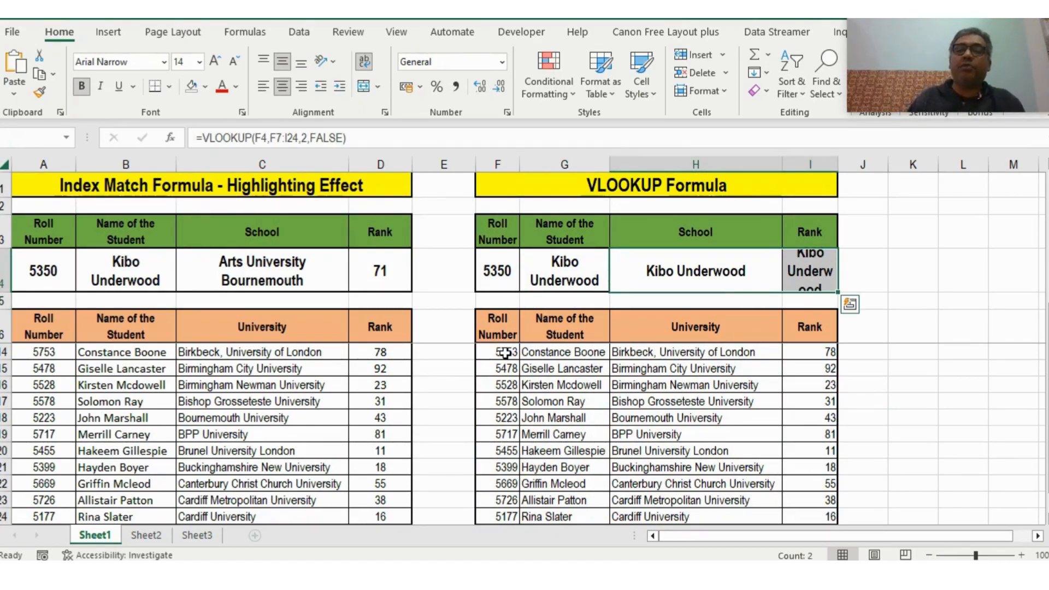
pyautogui.press('Left')
pyautogui.press('Right')
pyautogui.press('Right')
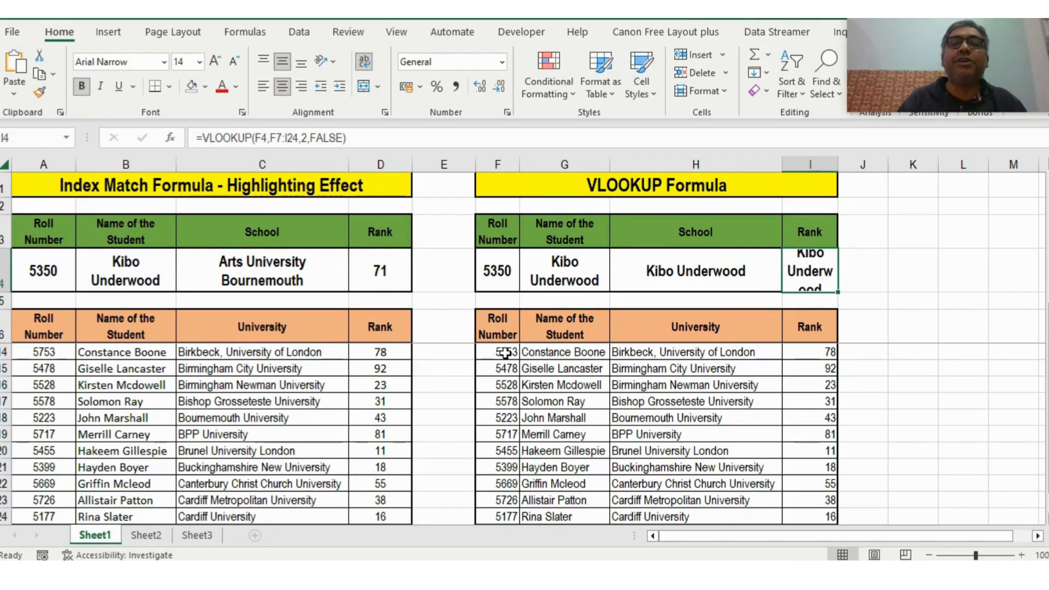
pyautogui.press('Left')
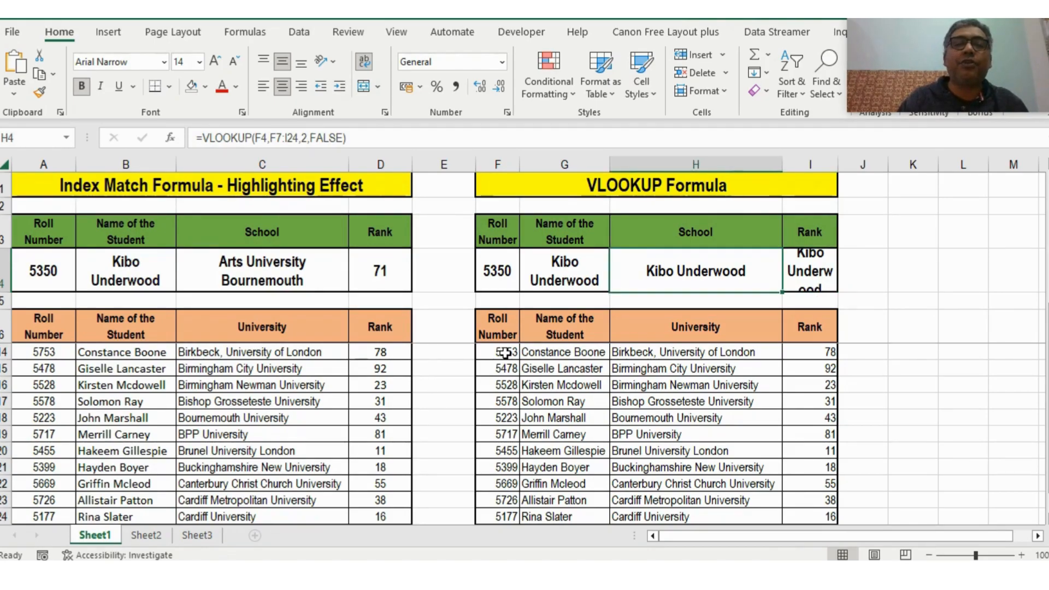
pyautogui.click(504, 352)
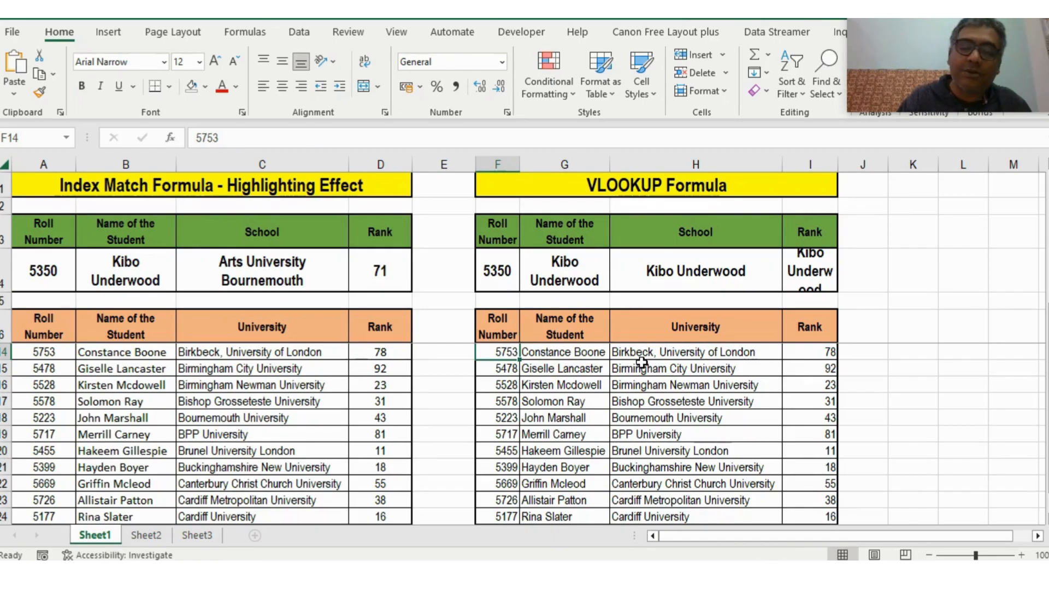
pyautogui.press('Right')
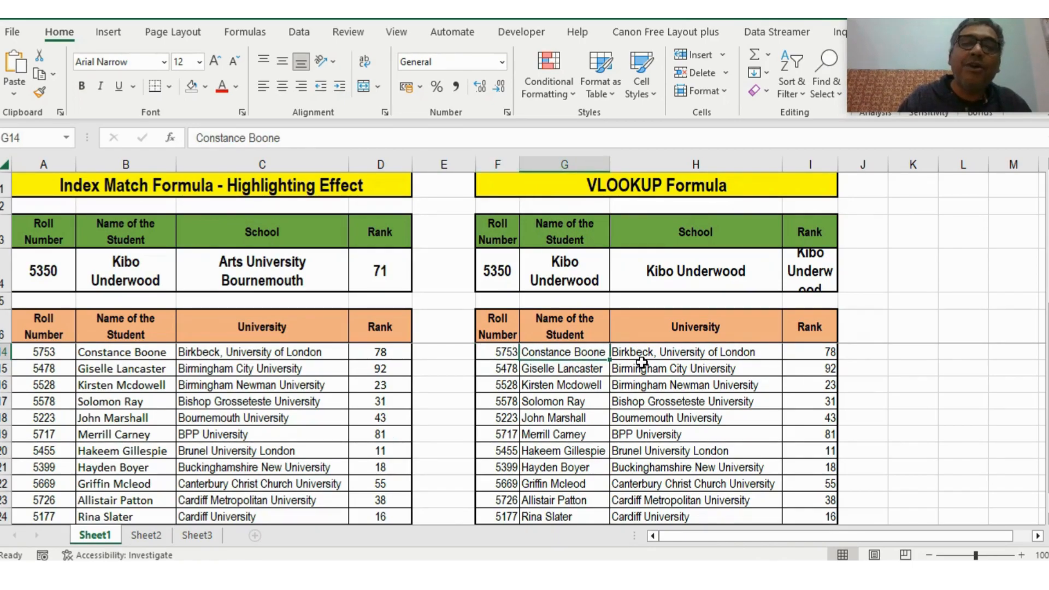
pyautogui.press('Right')
# Step: Change the column index in the School formula in H4 to 3
pyautogui.click(671, 273)
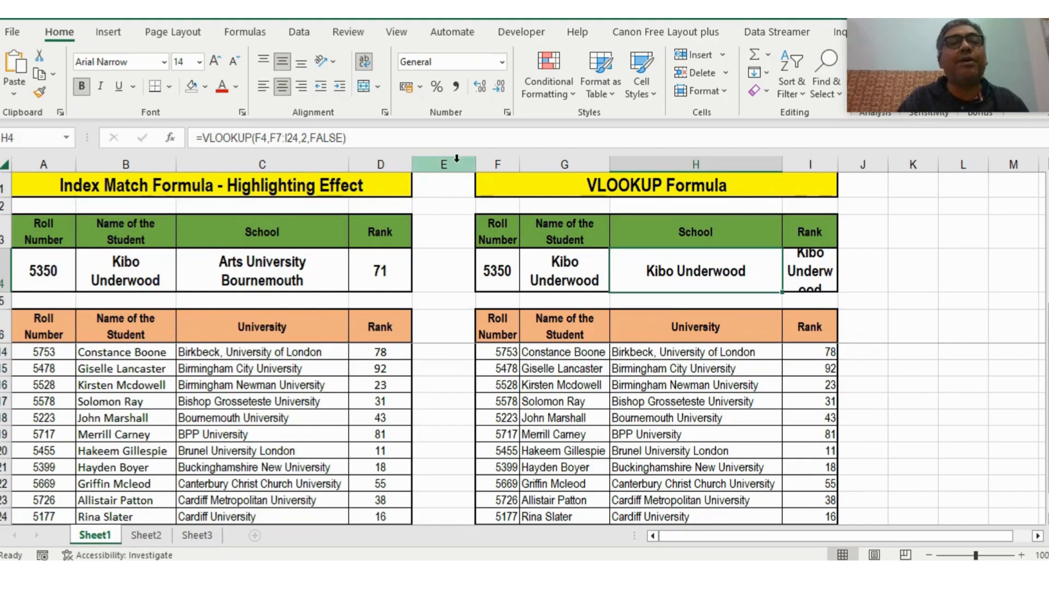
pyautogui.click(304, 137)
pyautogui.press('BackSpace')
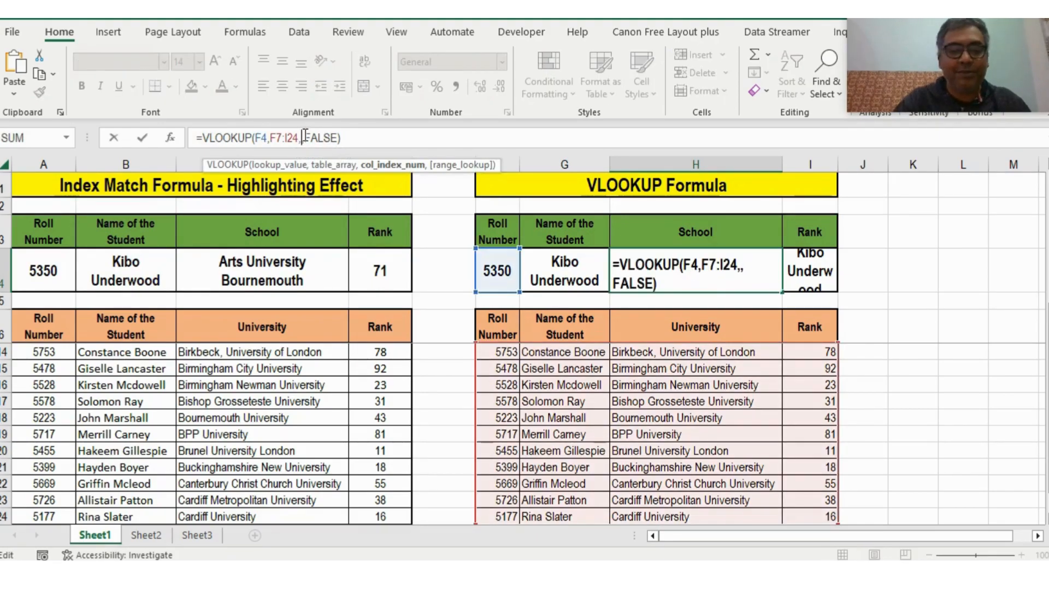
pyautogui.write('3')
pyautogui.press('Tab')
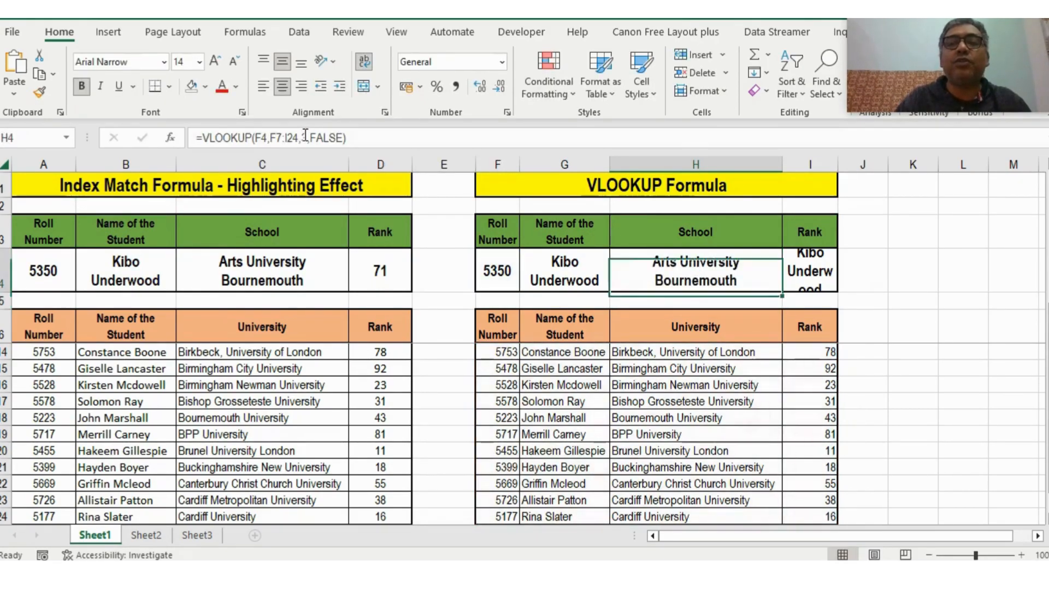
# Step: Change the column index in the Rank formula in I4 to 4
pyautogui.click(305, 137)
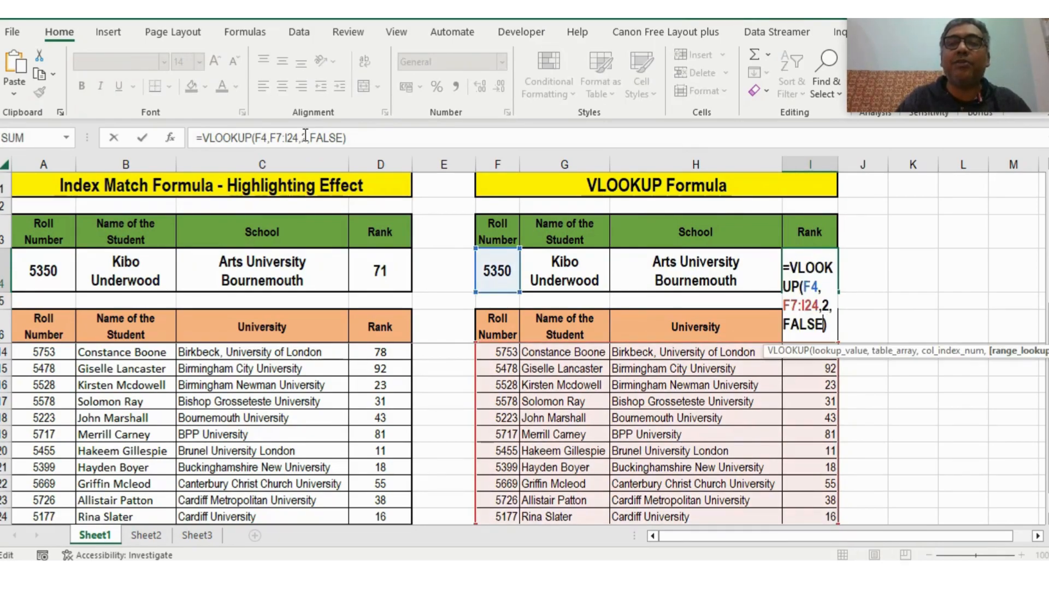
pyautogui.write('4')
pyautogui.hotkey('ctrl', 'Return')
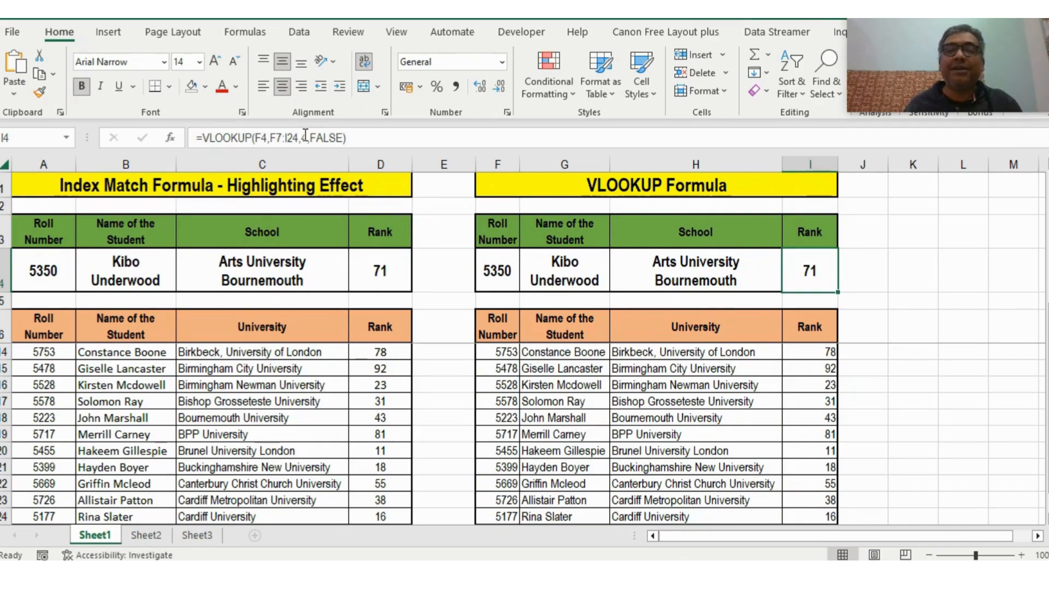
pyautogui.scroll(3, 812, 406)
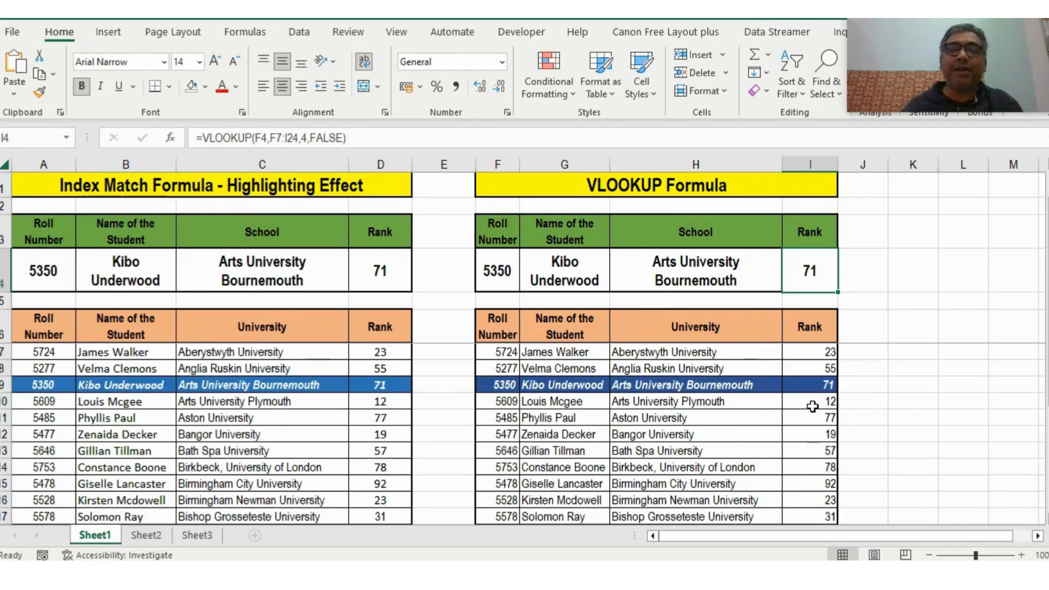
pyautogui.click(665, 372)
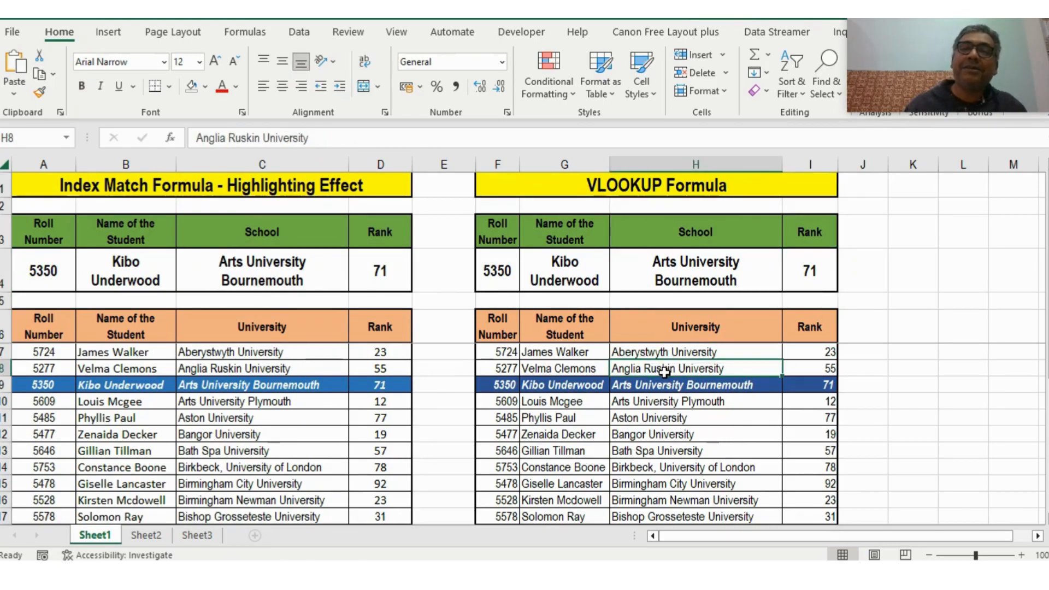